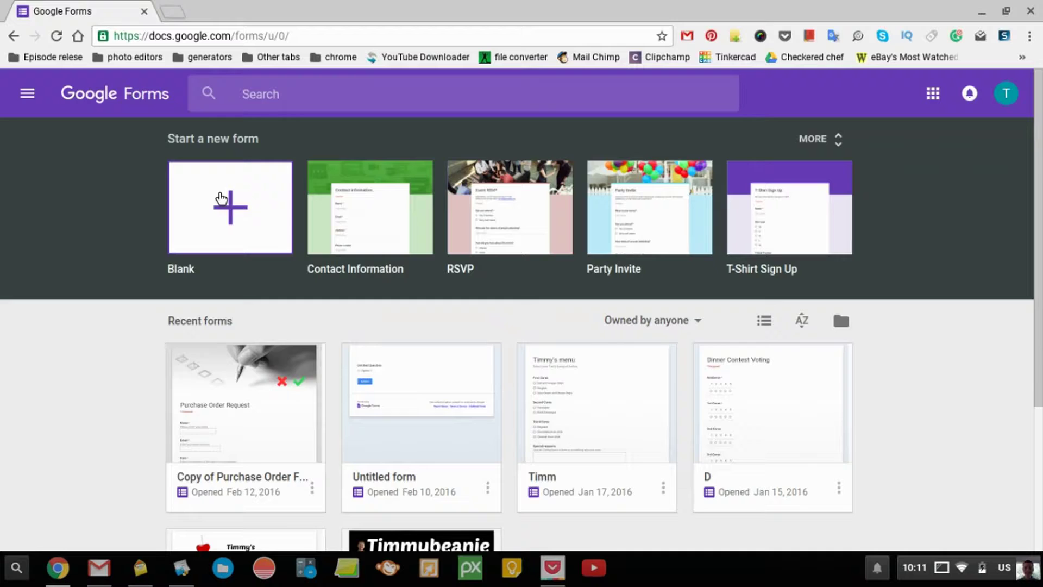
# - Create a blank form titled 'Survey' and select its untitled first question
pyautogui.click(220, 198)
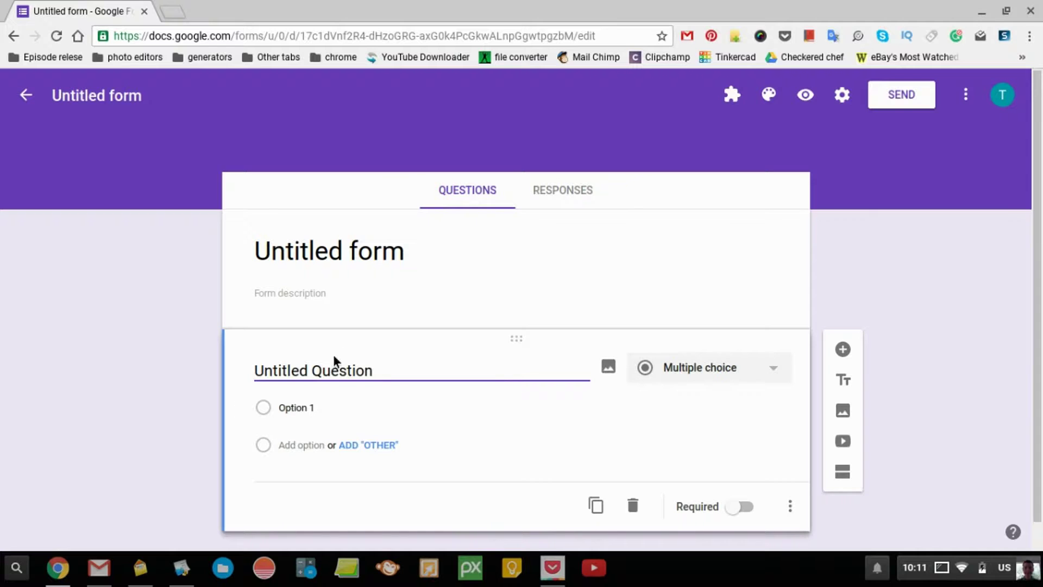
pyautogui.click(411, 257)
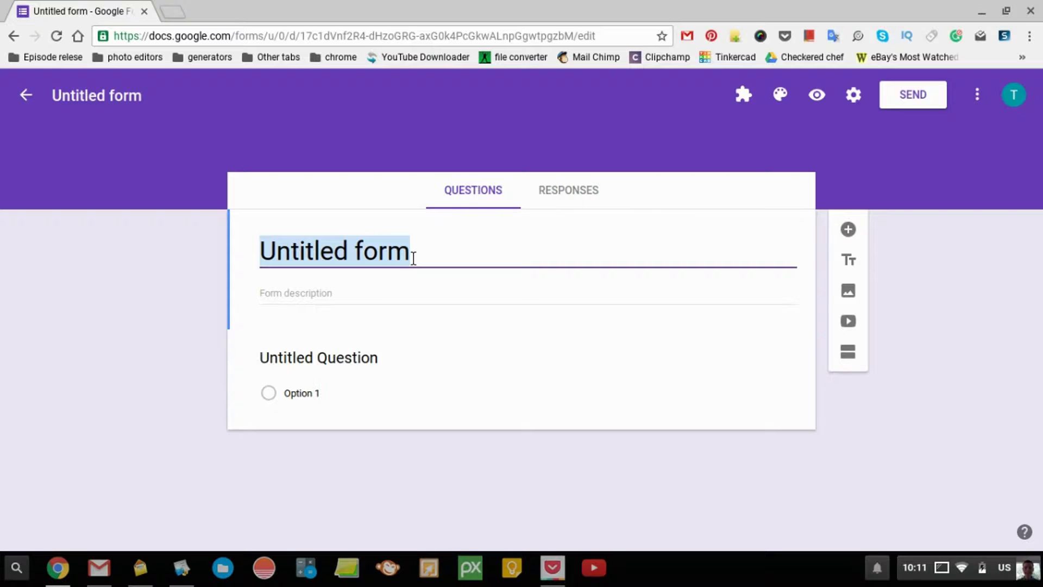
pyautogui.write('Sur')
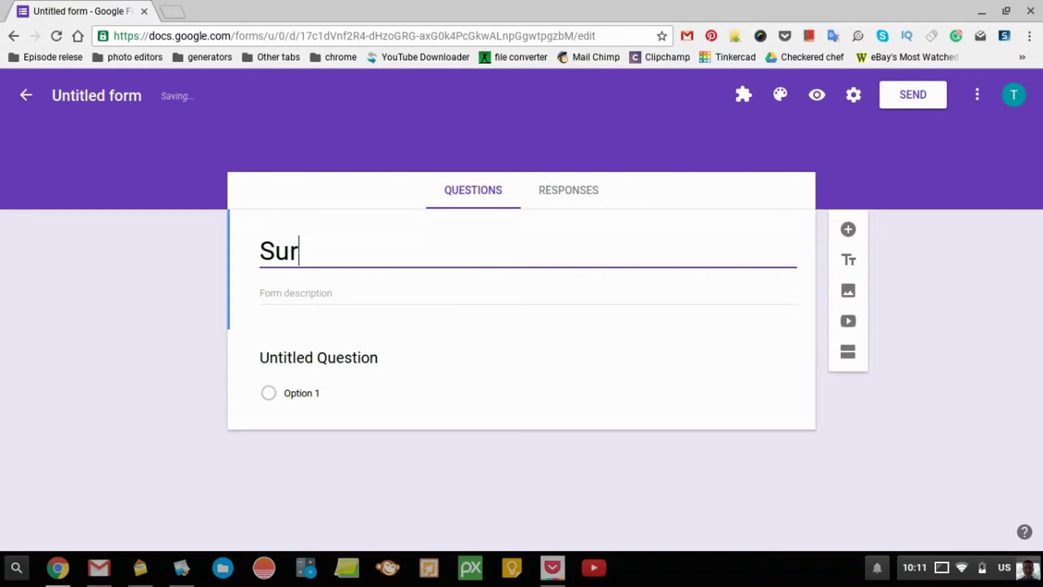
pyautogui.write('vey')
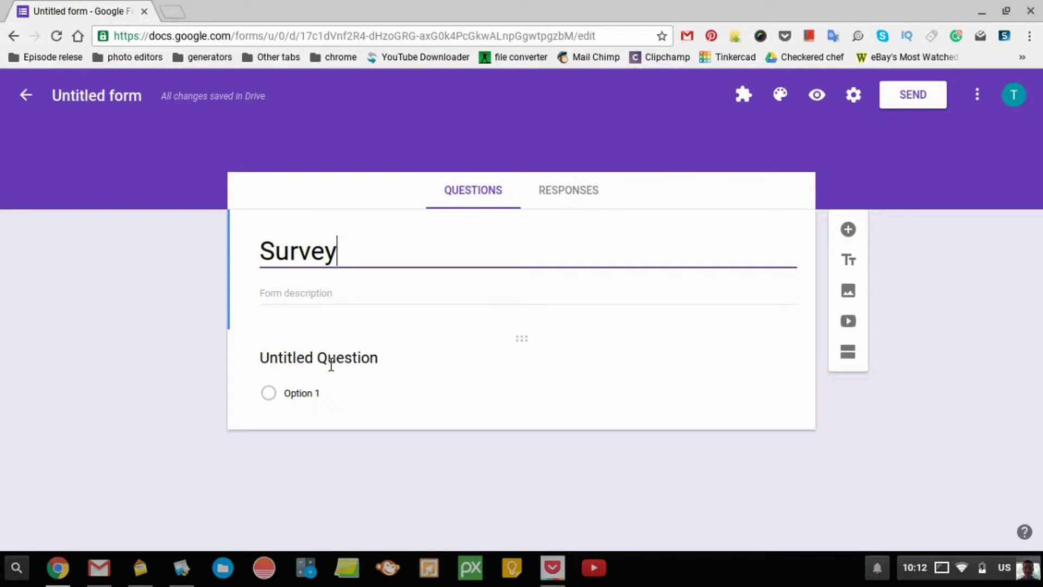
pyautogui.click(331, 366)
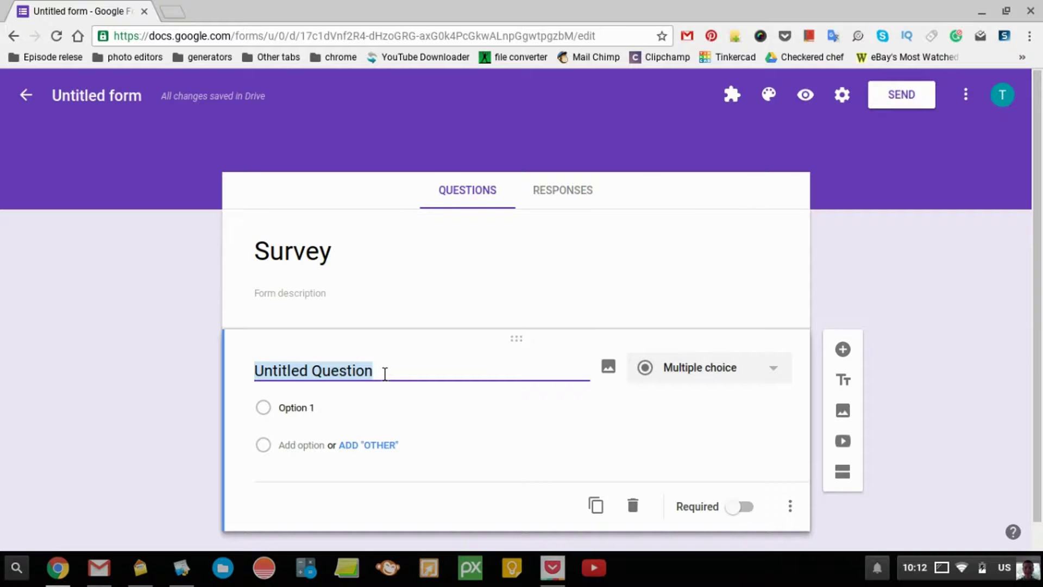
# - Title the first question 'what breakfast food do you prefer' and browse the question-type list
pyautogui.write('wh')
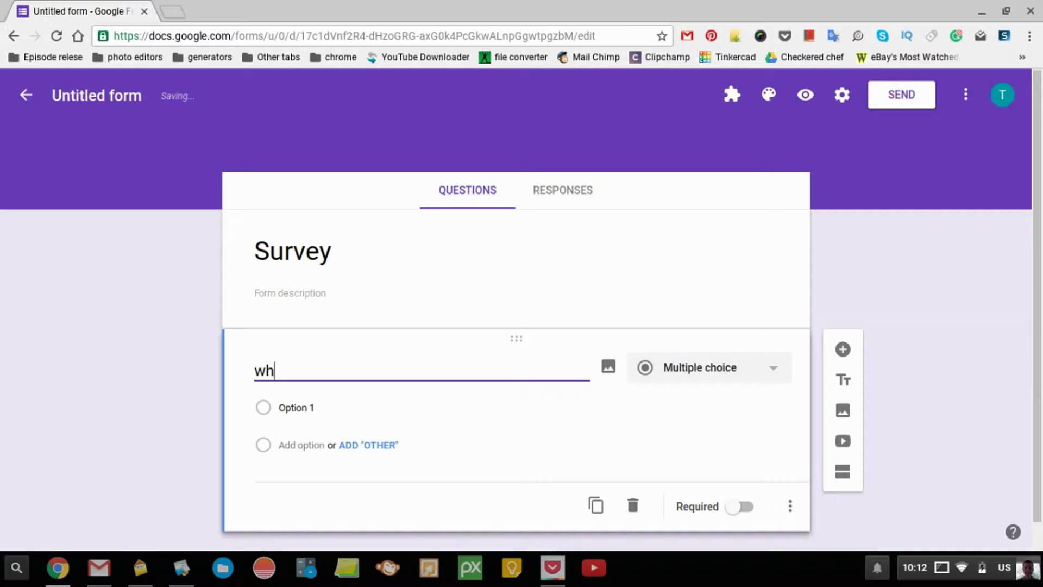
pyautogui.write('at breakfast food do you prefer')
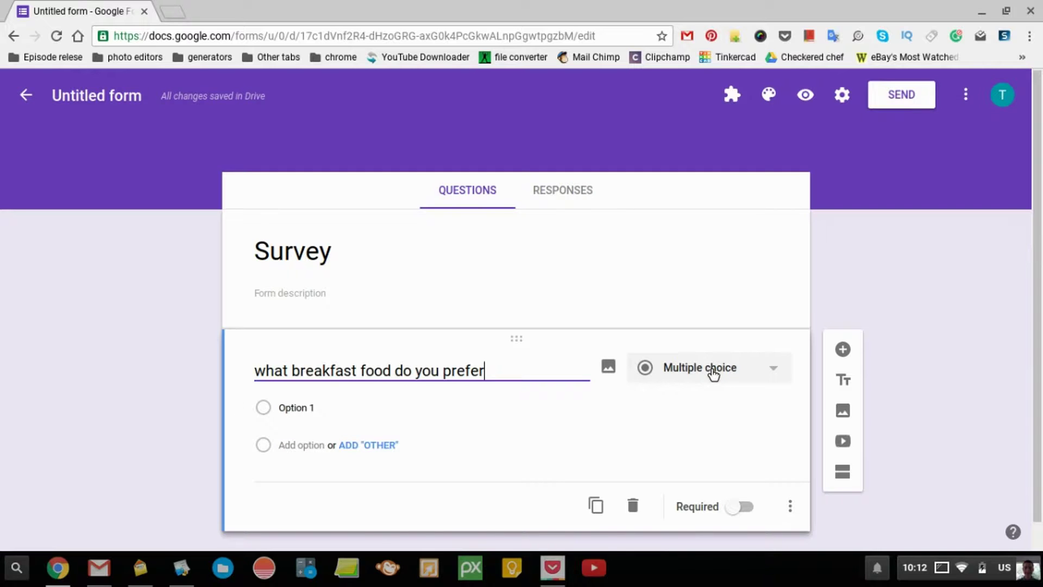
pyautogui.click(713, 374)
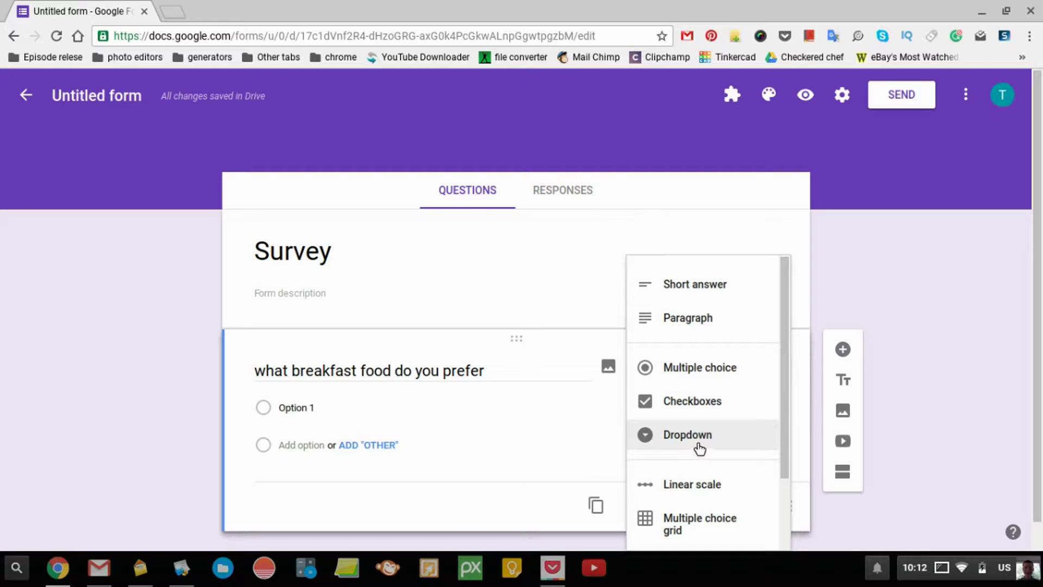
pyautogui.scroll(-1, 698, 451)
pyautogui.scroll(-1, 698, 451)
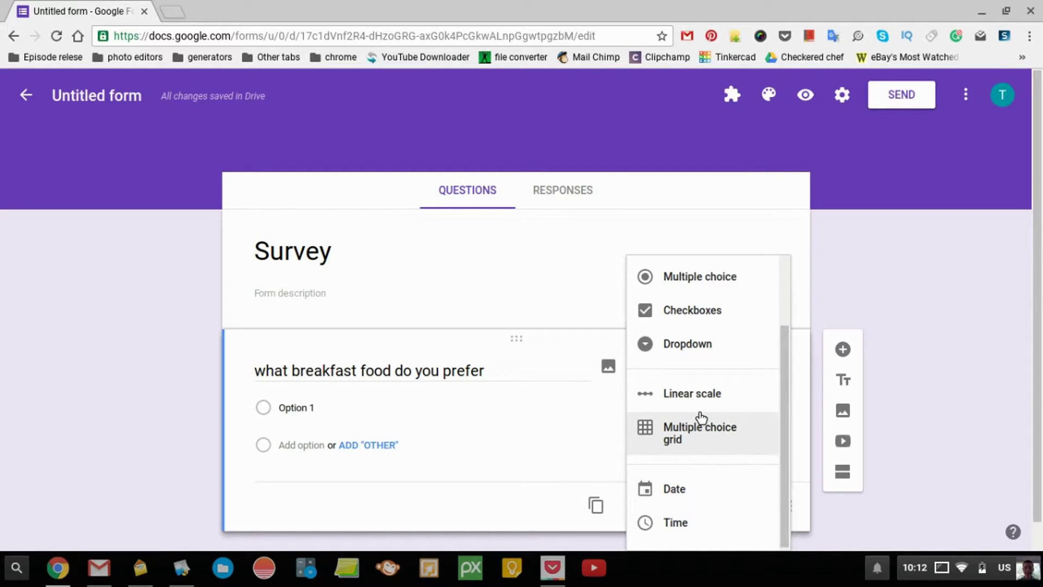
pyautogui.scroll(2, 704, 419)
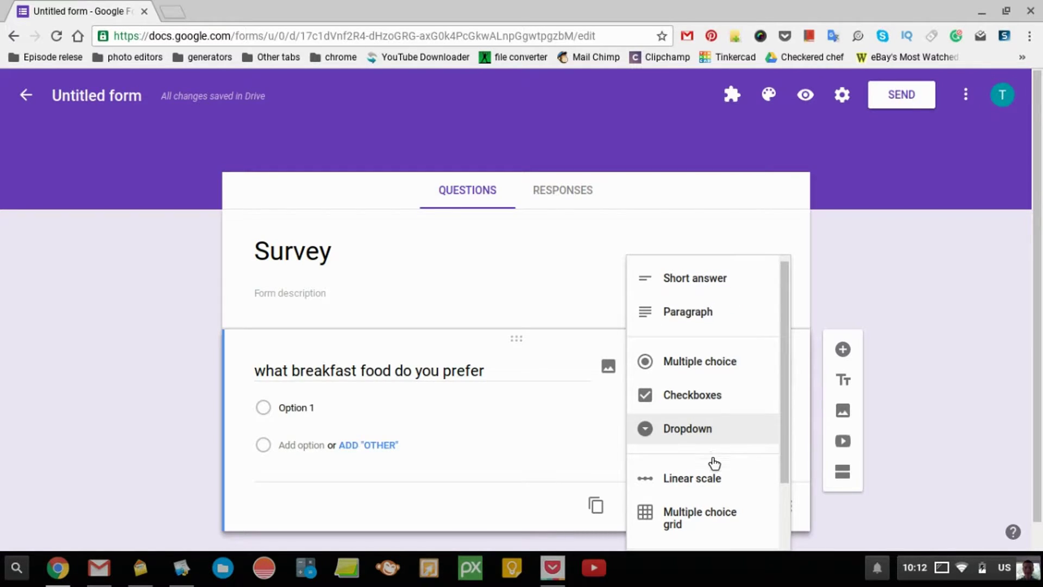
# - Keep Multiple choice and enter the answer options 'eggs', 'bacon' and 'pankekes'
pyautogui.click(701, 372)
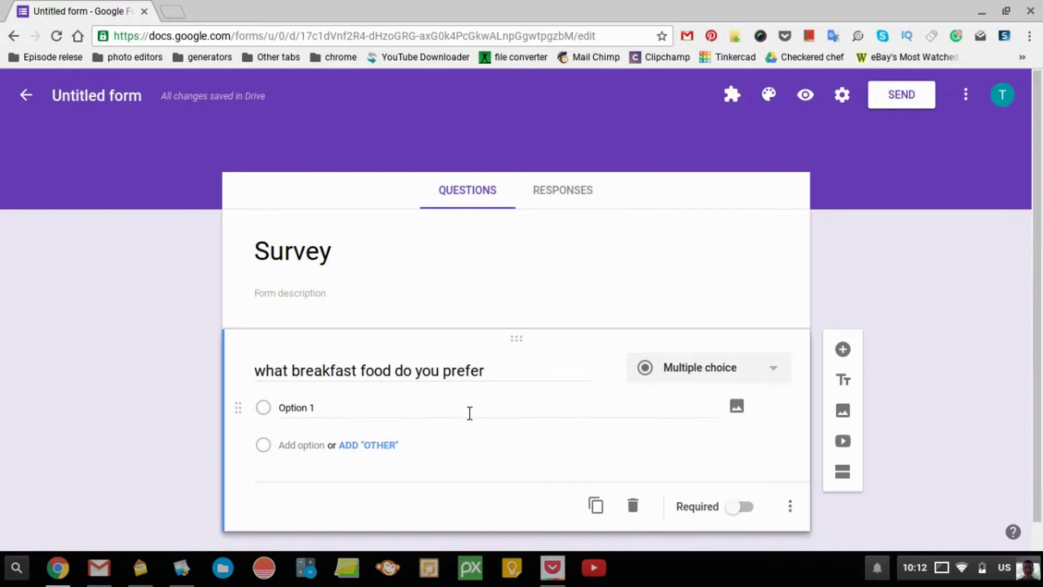
pyautogui.click(329, 414)
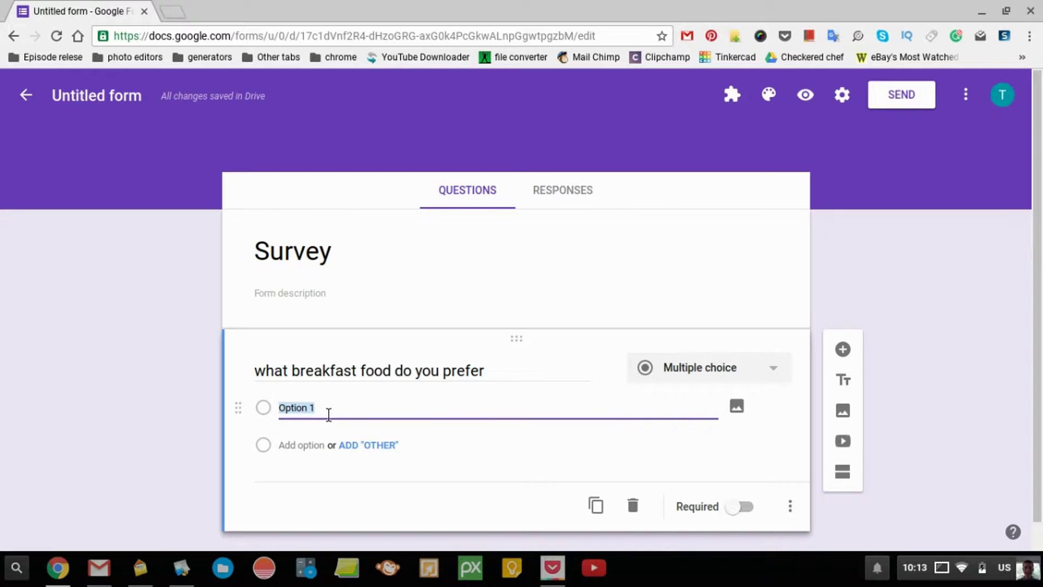
pyautogui.write('eggs')
pyautogui.click(312, 453)
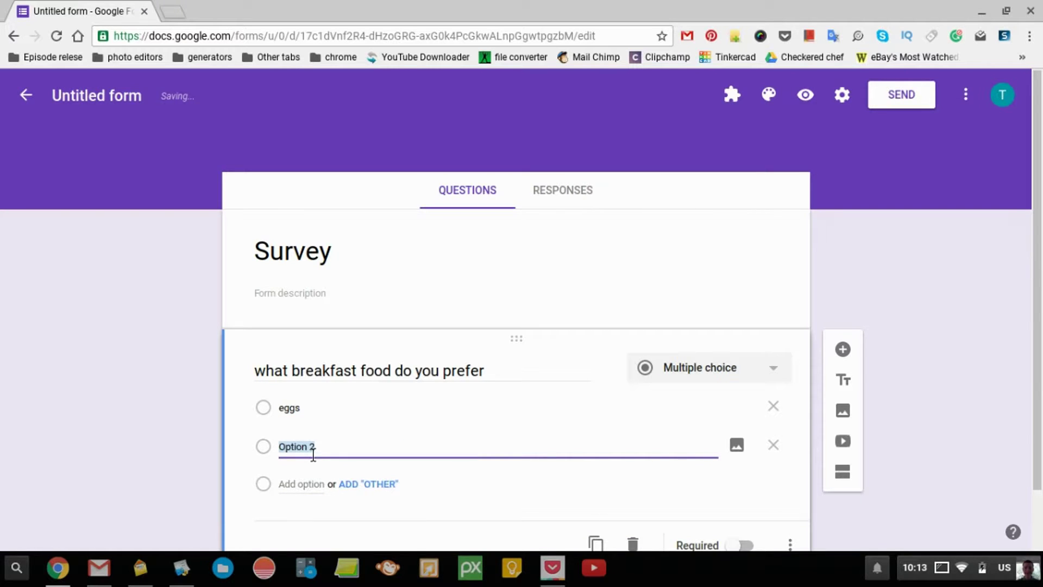
pyautogui.write('bacon')
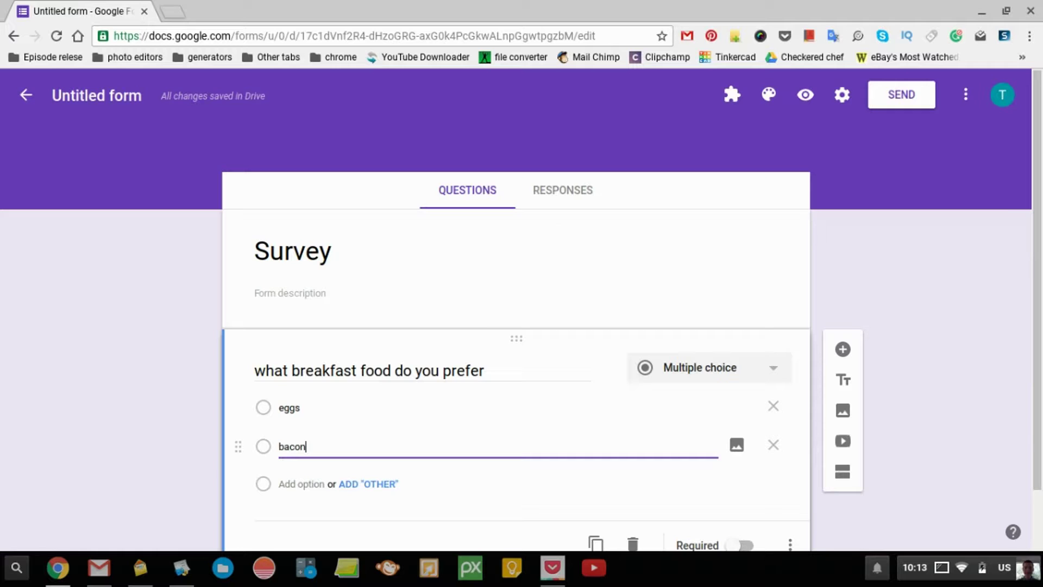
pyautogui.click(312, 485)
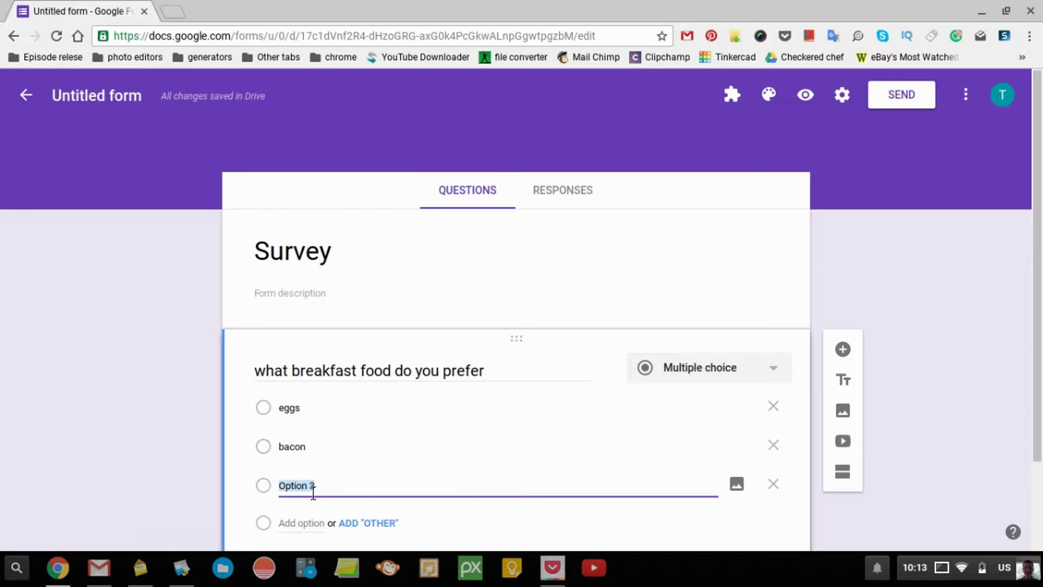
pyautogui.write('pan')
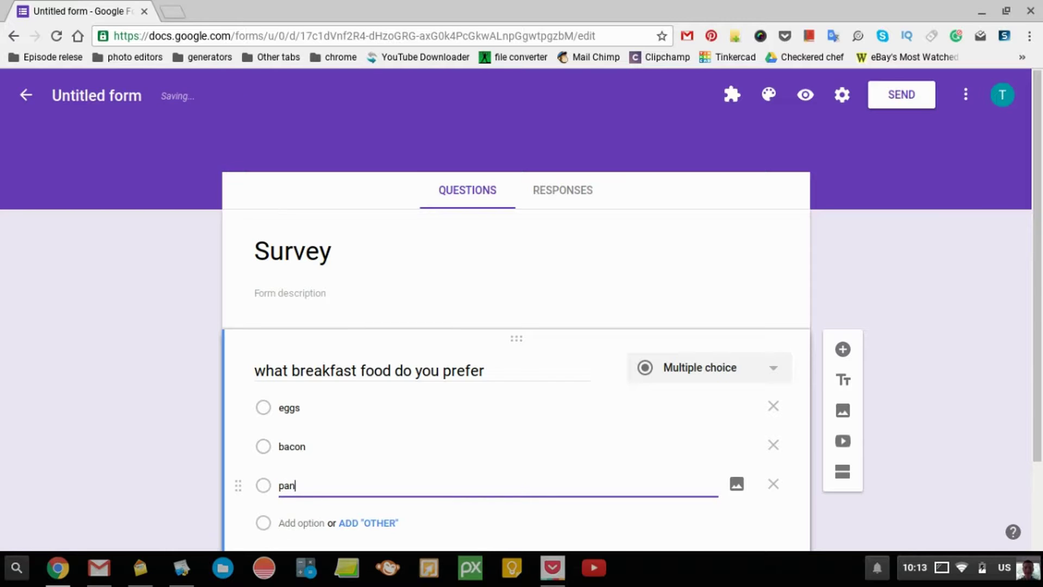
pyautogui.write('kekes')
pyautogui.scroll(-1, 210, 456)
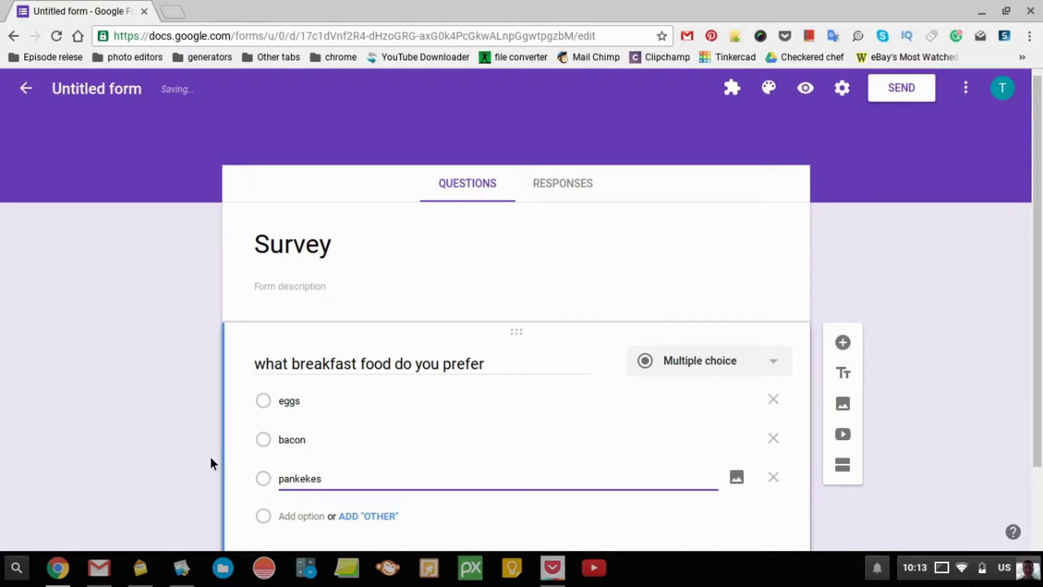
pyautogui.scroll(-2, 210, 456)
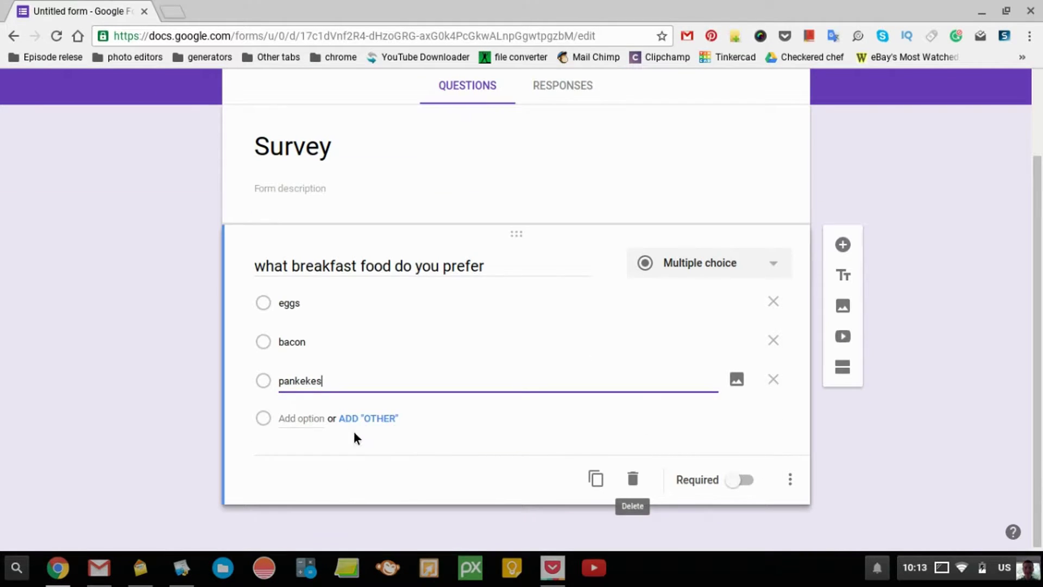
pyautogui.click(864, 451)
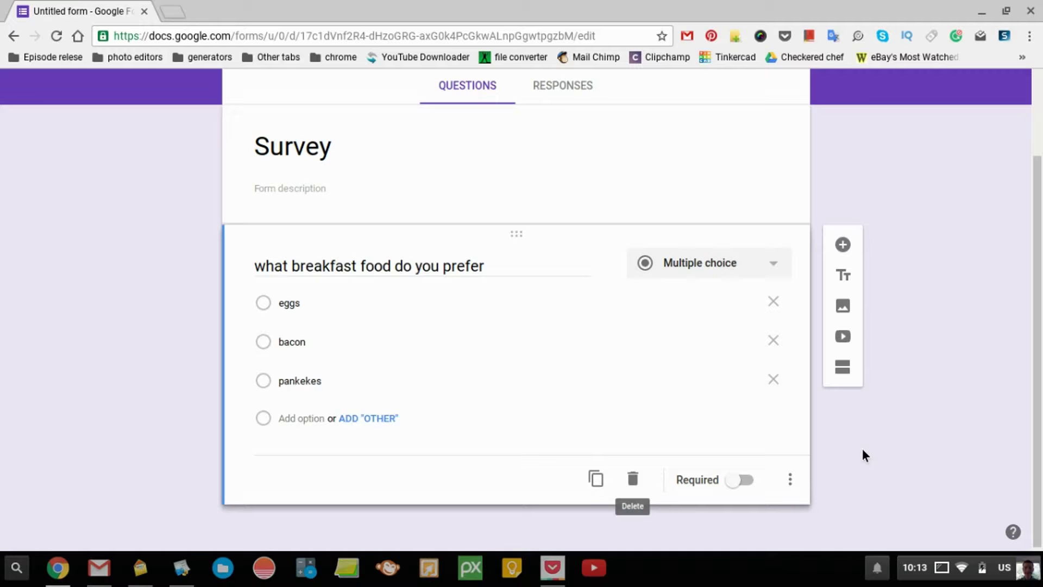
pyautogui.scroll(2, 864, 447)
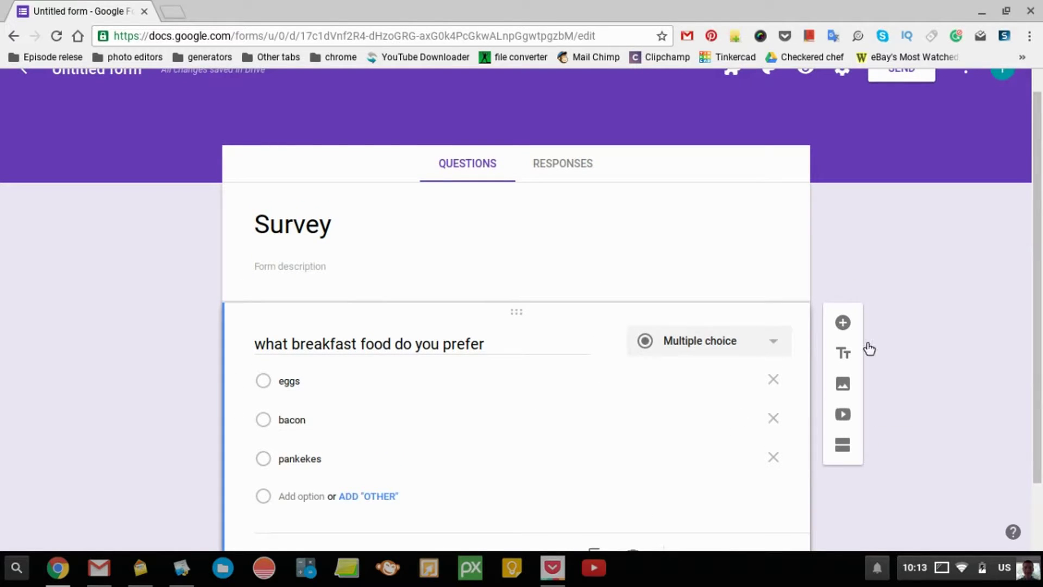
# - Add a second question 'what time do you eat breakfast?' with the Time answer type
pyautogui.click(845, 324)
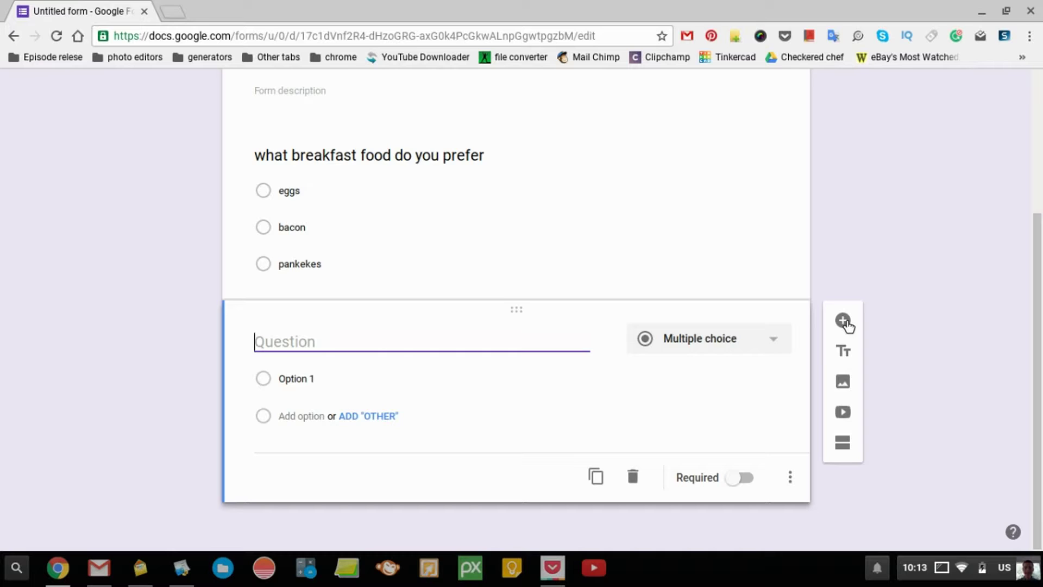
pyautogui.write('what time do you eat breakfast?')
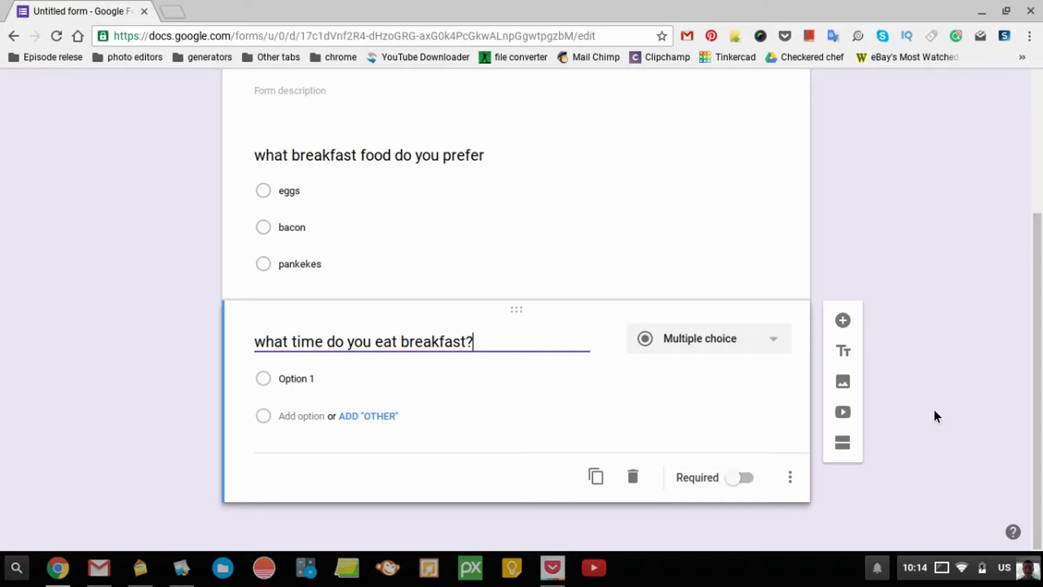
pyautogui.click(713, 342)
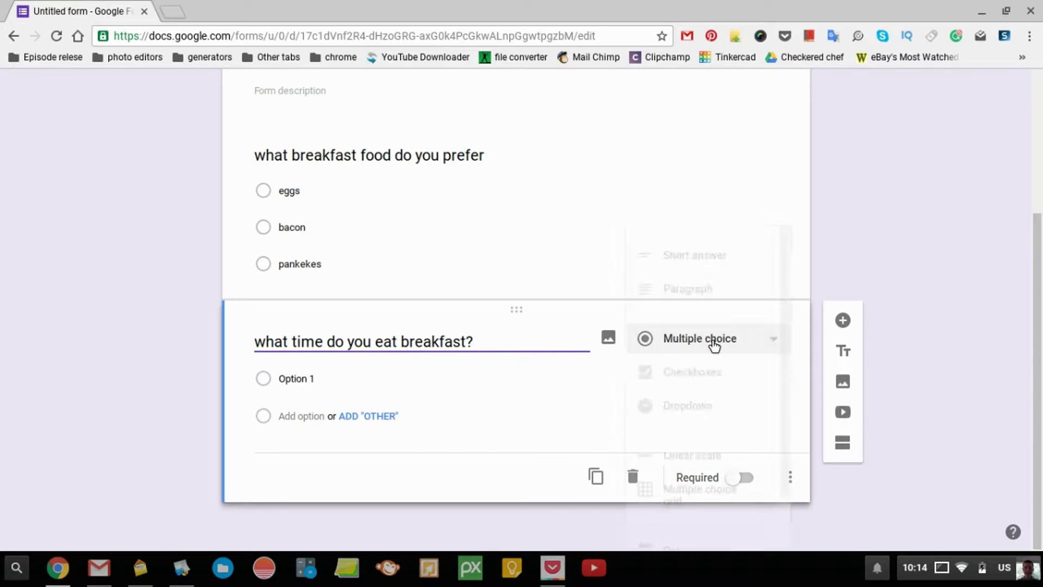
pyautogui.scroll(-2, 712, 369)
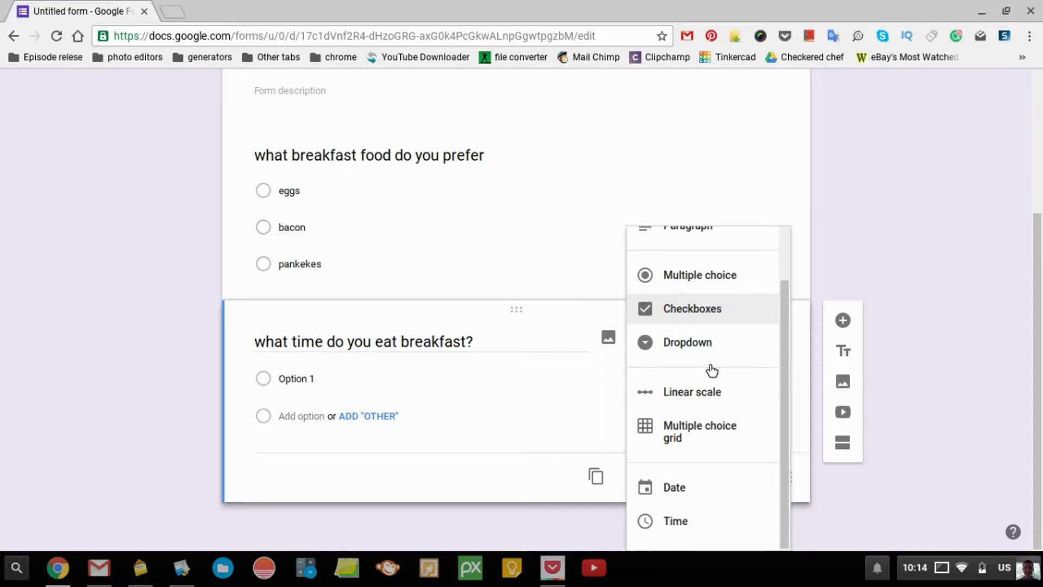
pyautogui.click(685, 521)
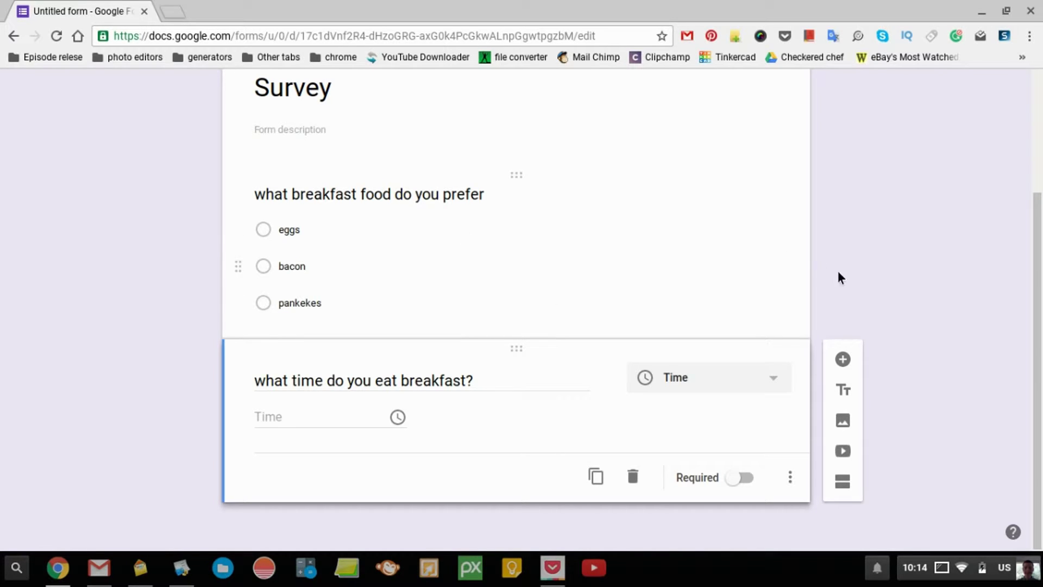
pyautogui.scroll(3, 916, 384)
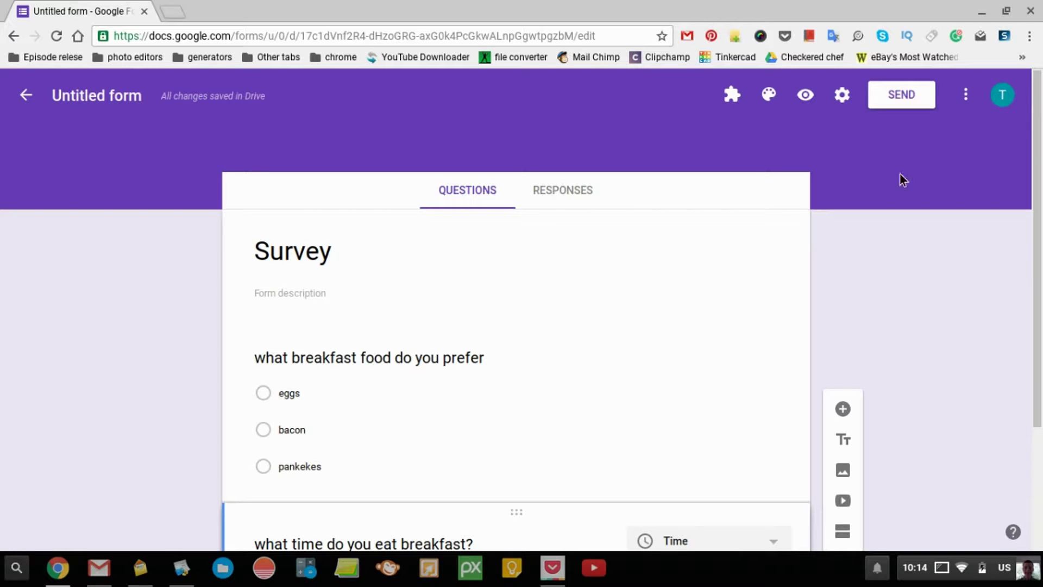
# - Copy the form's shareable link from the Send form dialog's Link tab
pyautogui.click(902, 97)
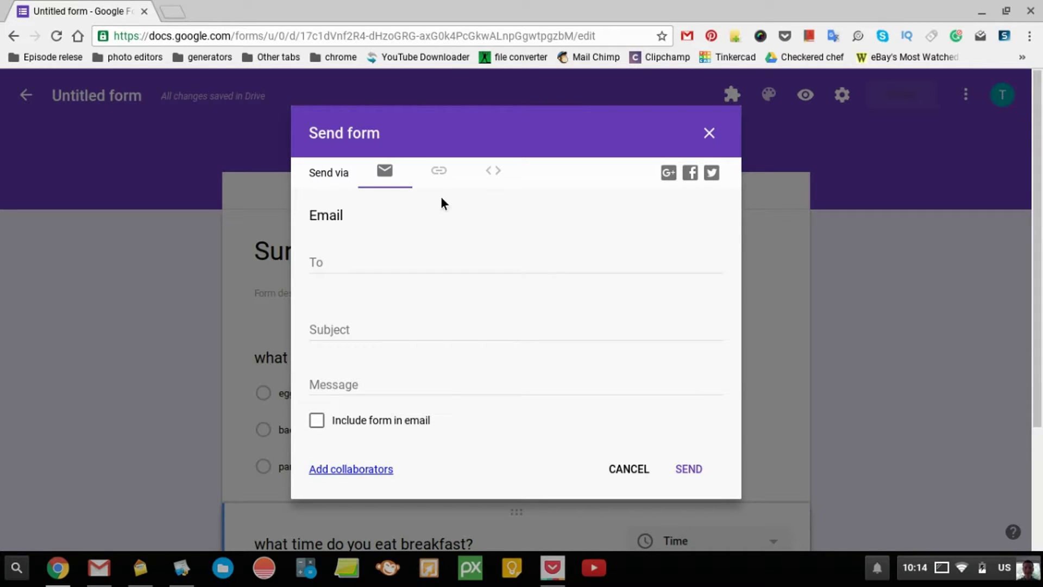
pyautogui.click(444, 177)
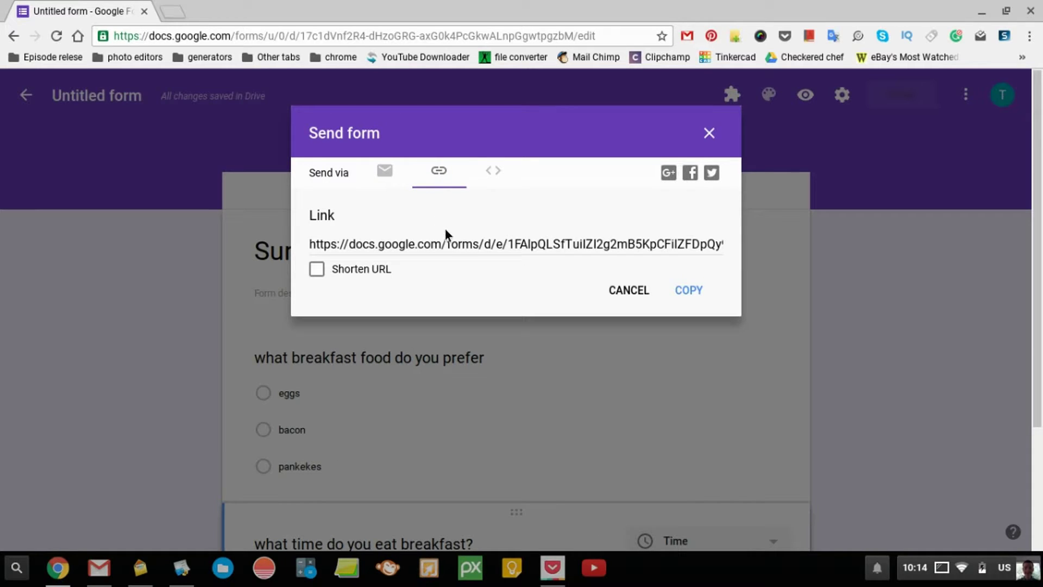
pyautogui.click(699, 292)
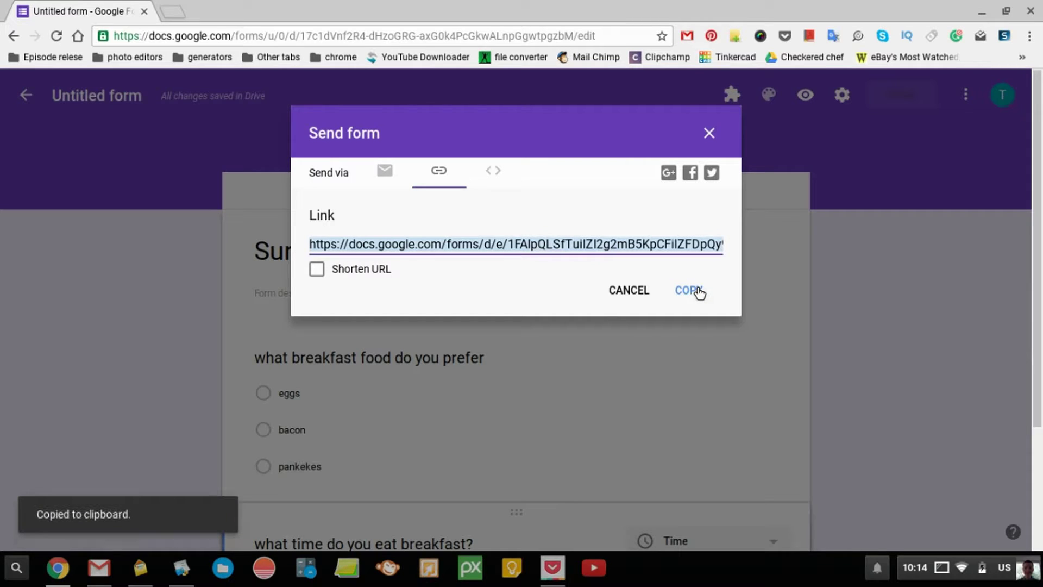
# - Paste the copied form link into a new Chrome tab and load it
pyautogui.click(172, 12)
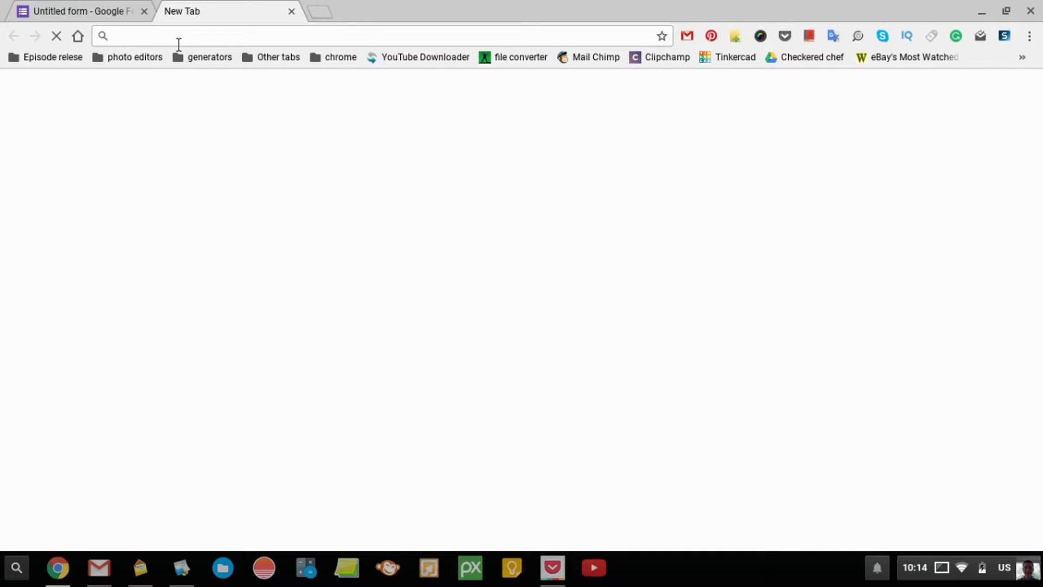
pyautogui.rightClick(177, 40)
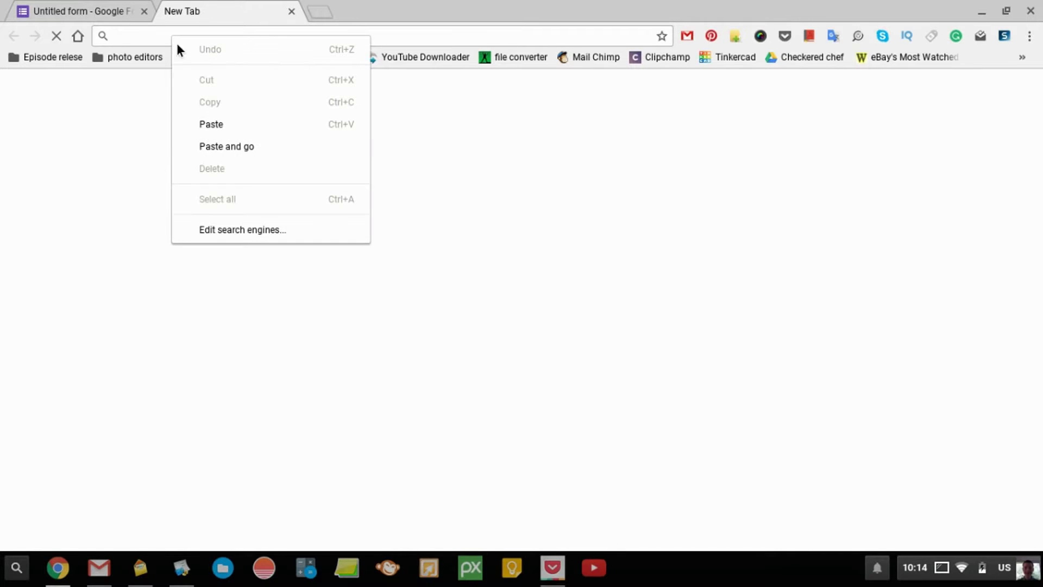
pyautogui.click(233, 149)
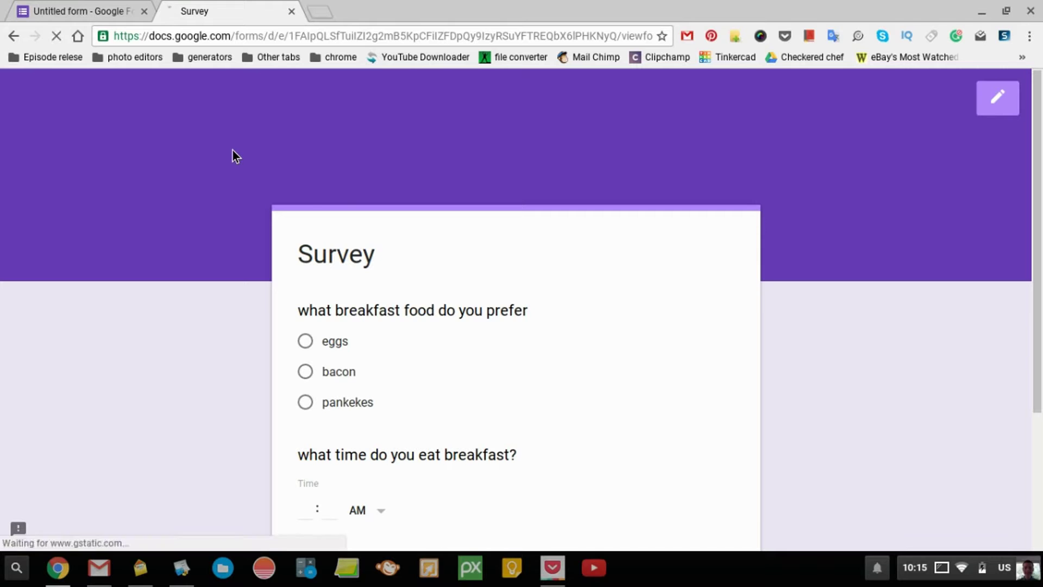
# - Select 'bacon' as the preferred breakfast food
pyautogui.scroll(-4, 258, 341)
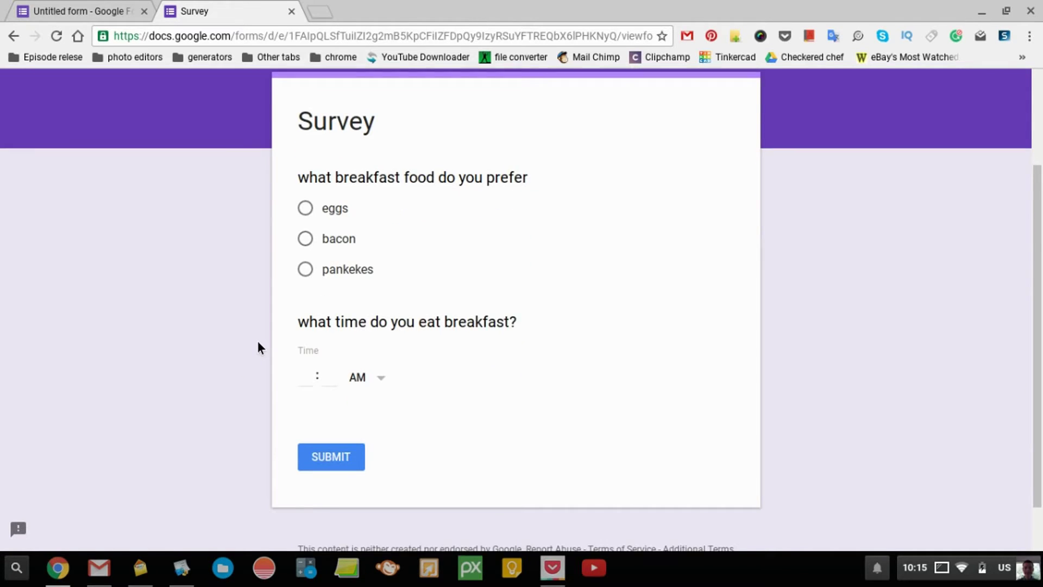
pyautogui.scroll(1, 257, 341)
pyautogui.scroll(1, 258, 340)
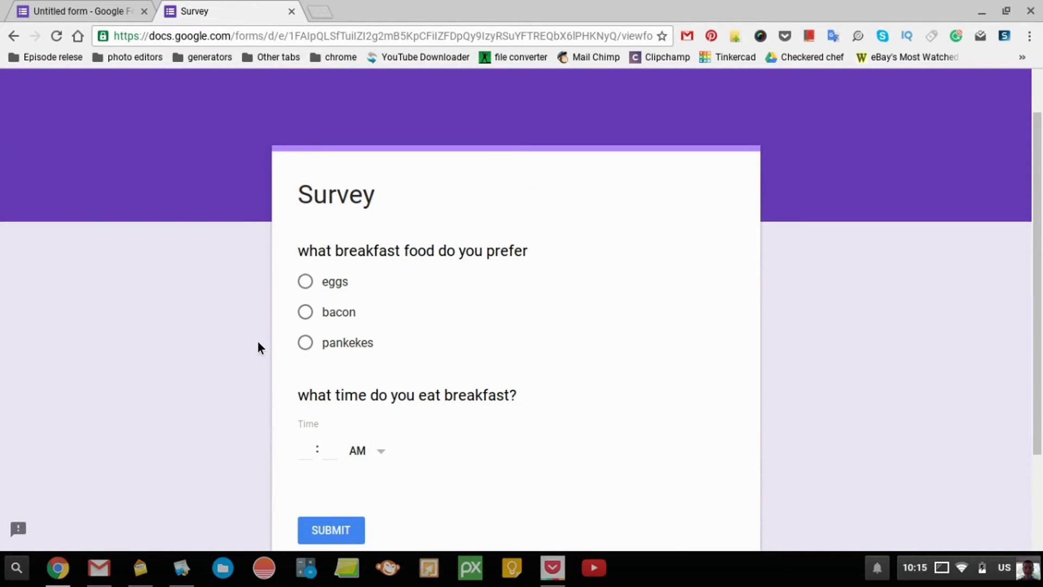
pyautogui.click(310, 315)
# - Enter a breakfast time of 07:30 AM and submit the response
pyautogui.scroll(-2, 238, 321)
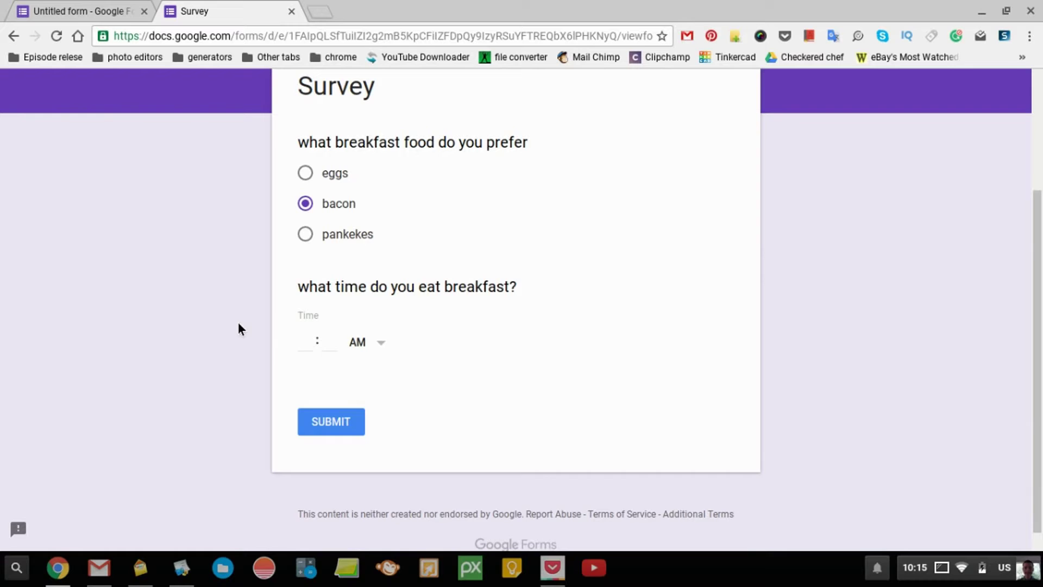
pyautogui.click(316, 351)
pyautogui.write('7')
pyautogui.press('Tab')
pyautogui.write('30')
pyautogui.click(381, 347)
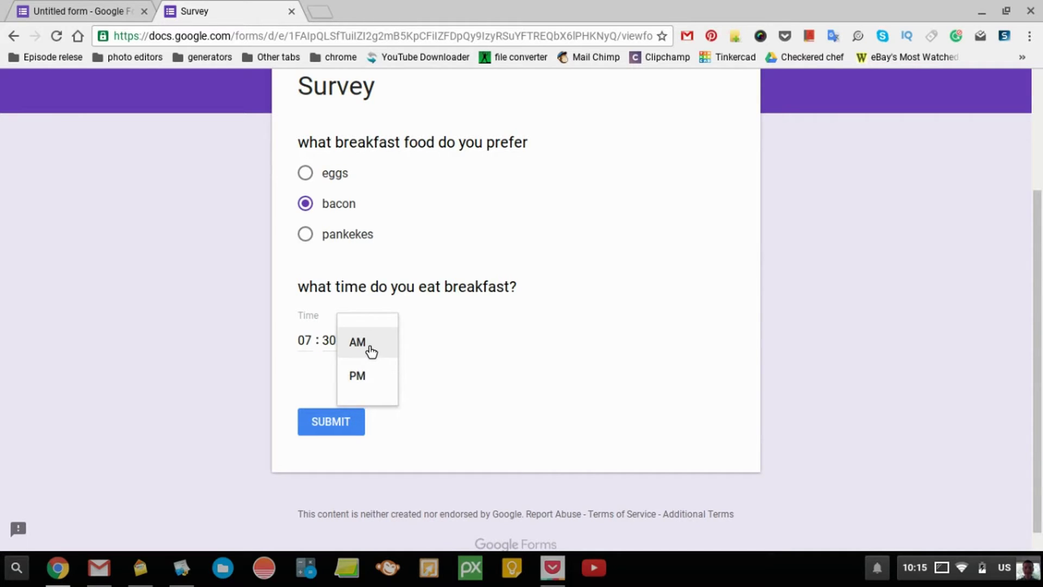
pyautogui.click(371, 351)
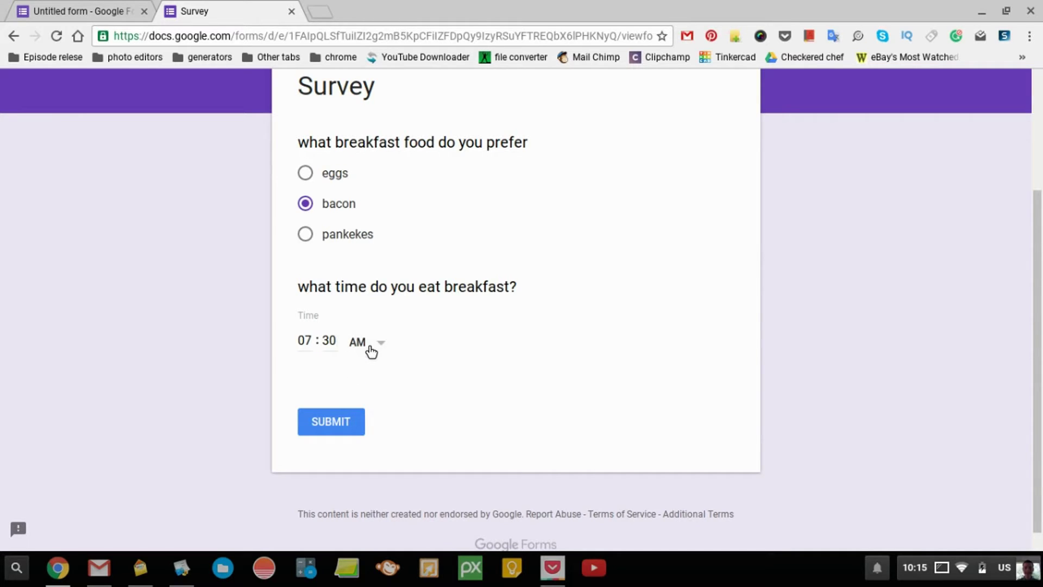
pyautogui.click(345, 423)
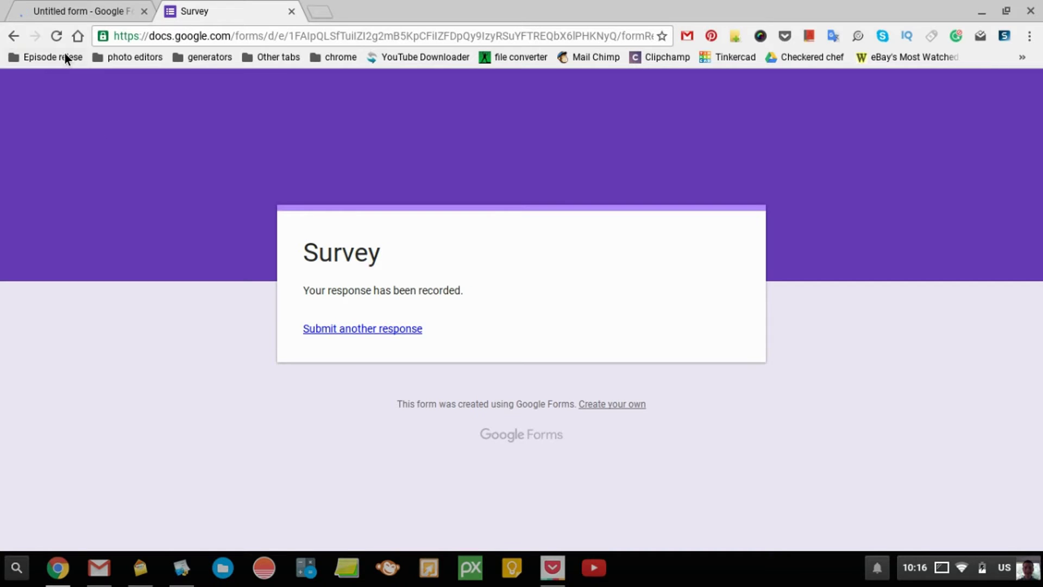
# - Return to the form editor, close the Send form dialog, and view the Responses summary
pyautogui.click(76, 11)
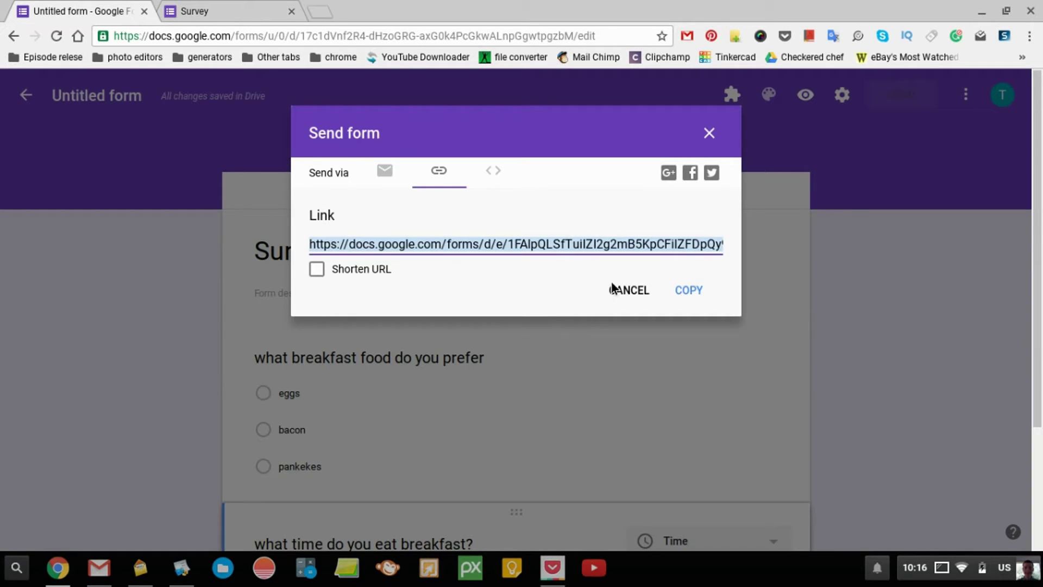
pyautogui.click(709, 133)
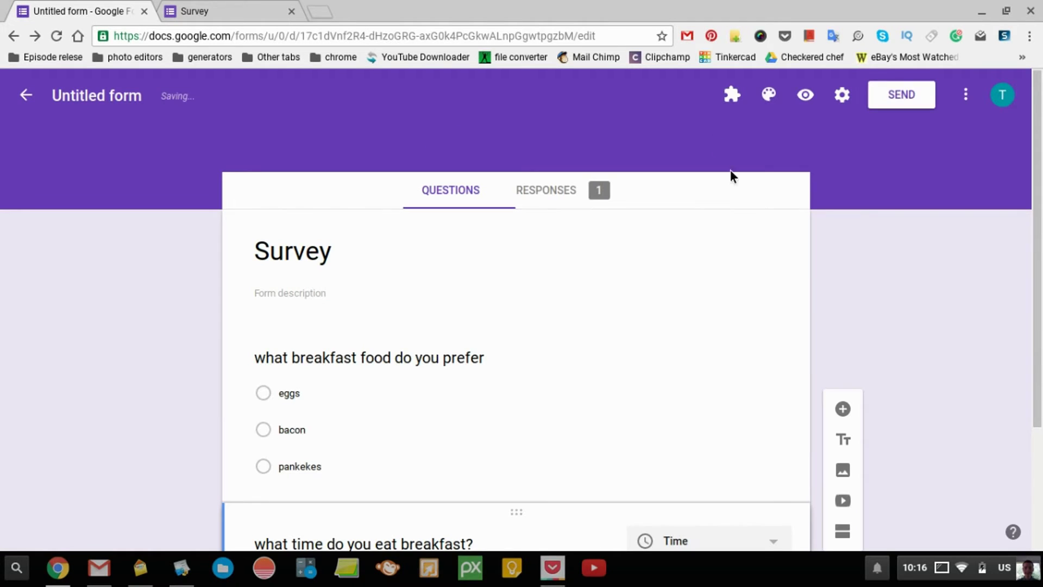
pyautogui.click(555, 191)
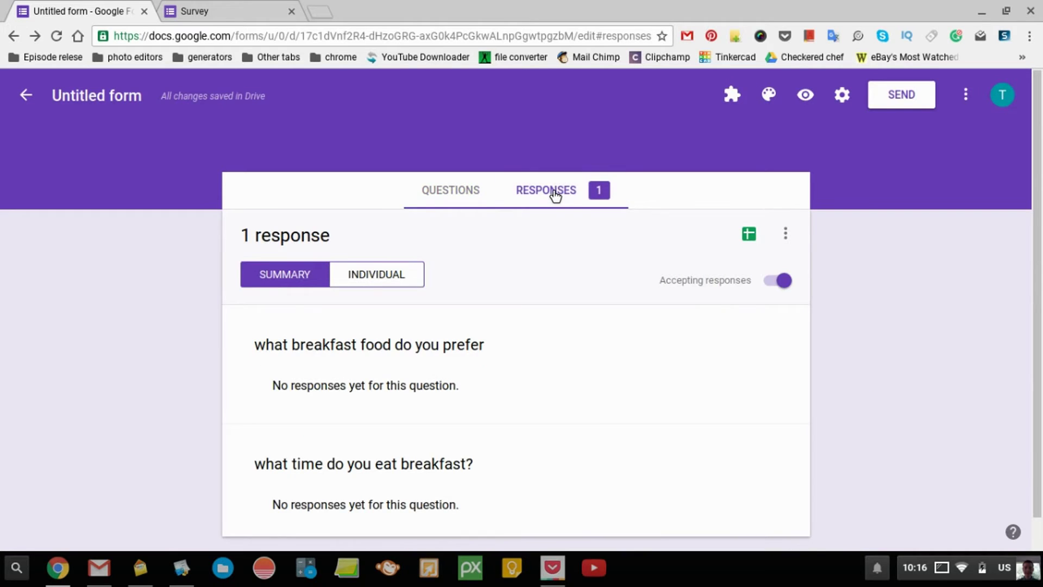
pyautogui.scroll(-3, 846, 284)
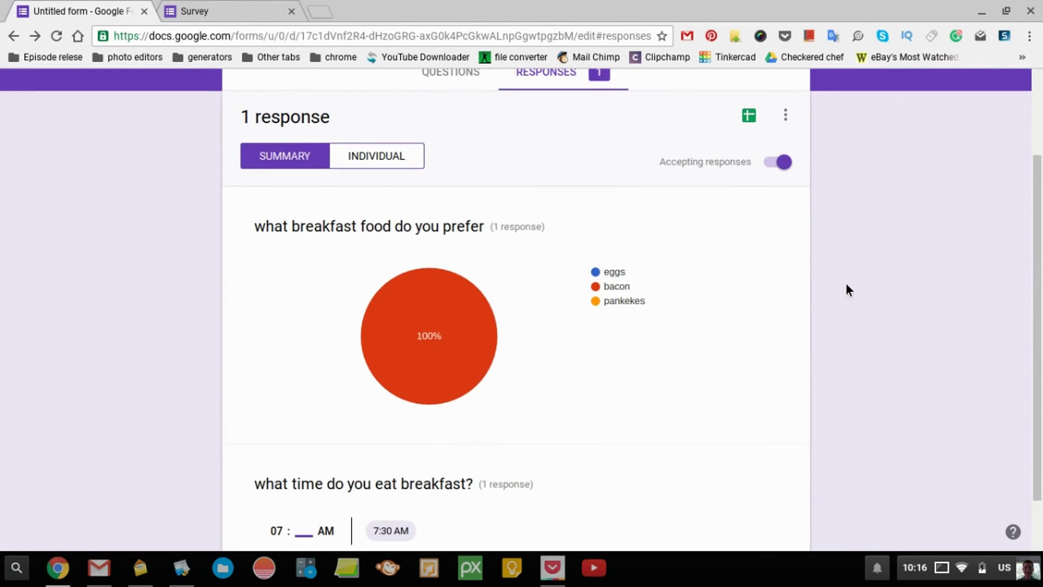
pyautogui.scroll(1, 846, 283)
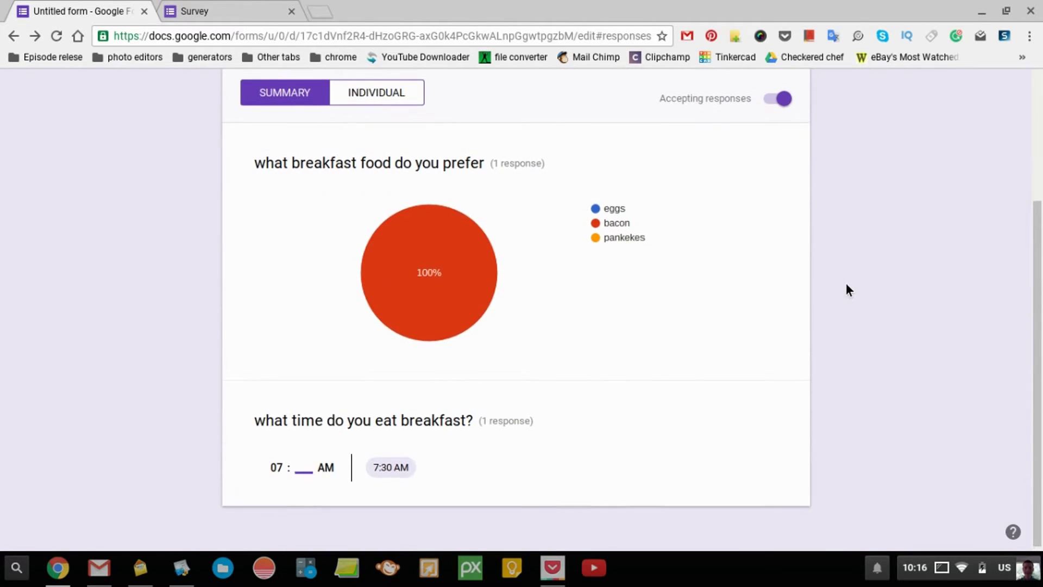
pyautogui.scroll(4, 847, 284)
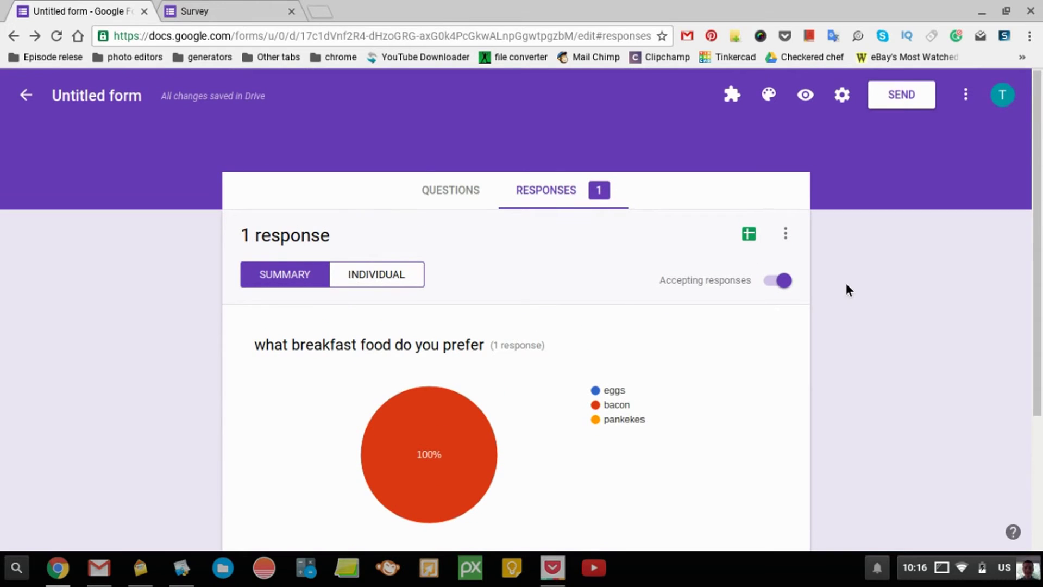
# - Switch to the Individual view and look over response 1 showing bacon and 07:30 AM
pyautogui.click(392, 277)
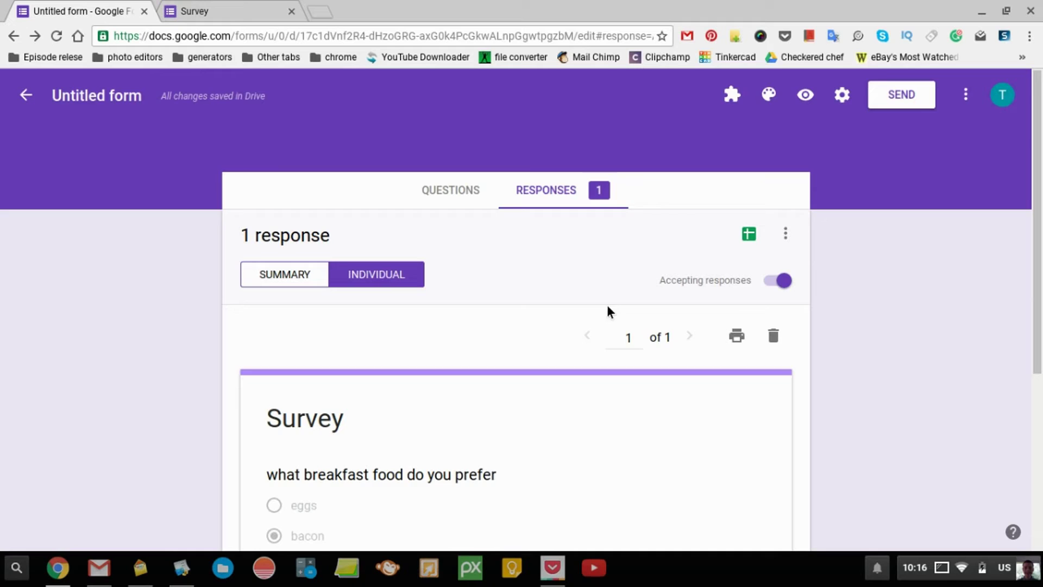
pyautogui.scroll(-3, 615, 318)
pyautogui.scroll(-2, 615, 321)
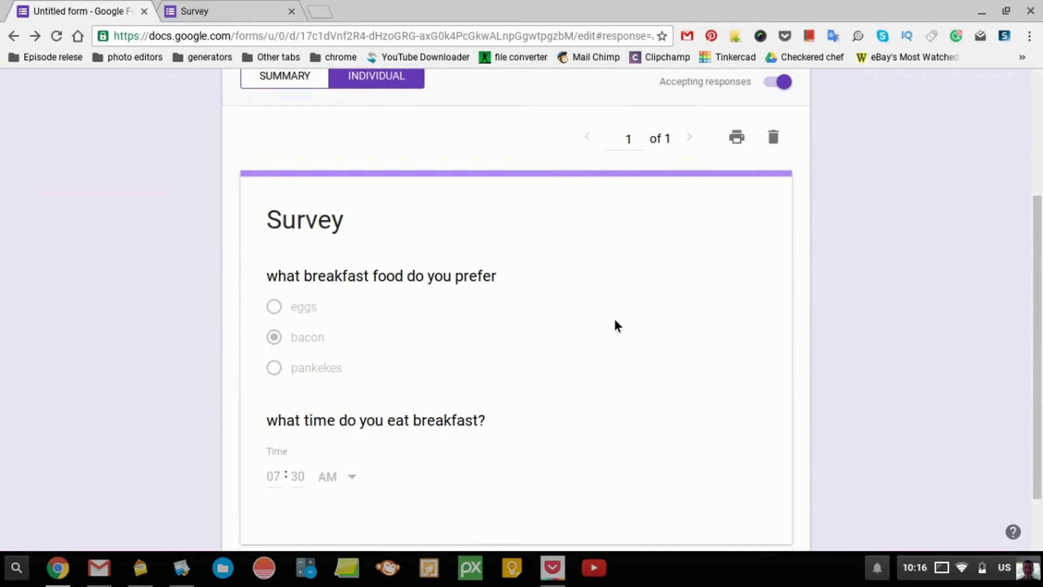
pyautogui.scroll(3, 615, 321)
pyautogui.scroll(2, 614, 318)
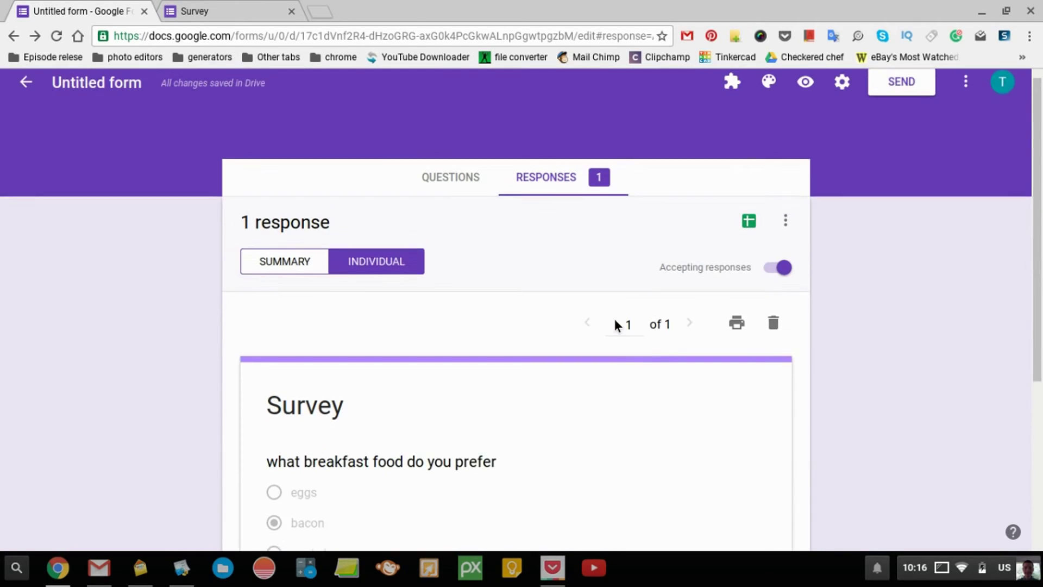
pyautogui.scroll(-2, 614, 319)
pyautogui.scroll(-1, 615, 321)
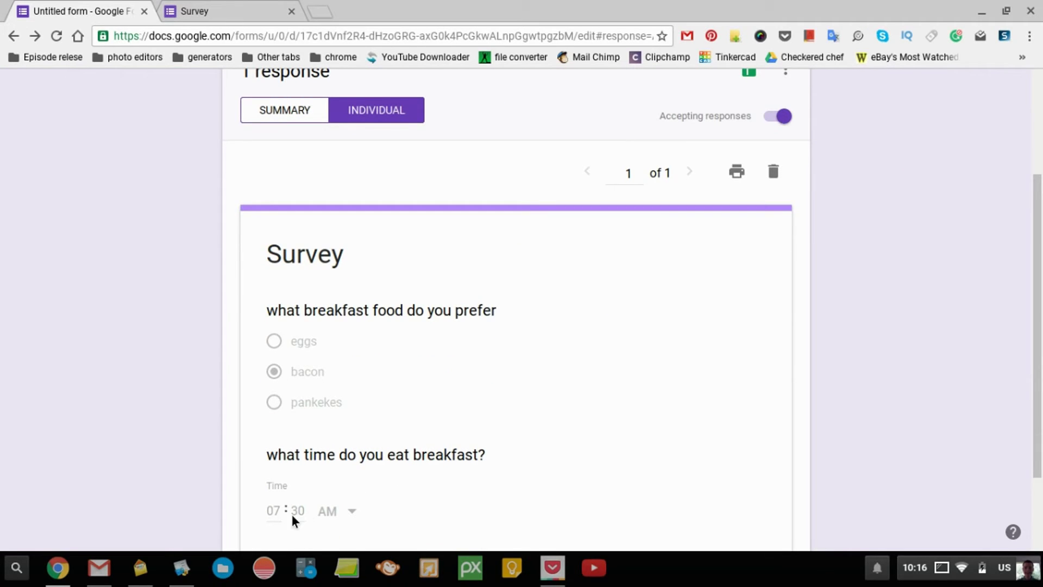
pyautogui.scroll(3, 488, 456)
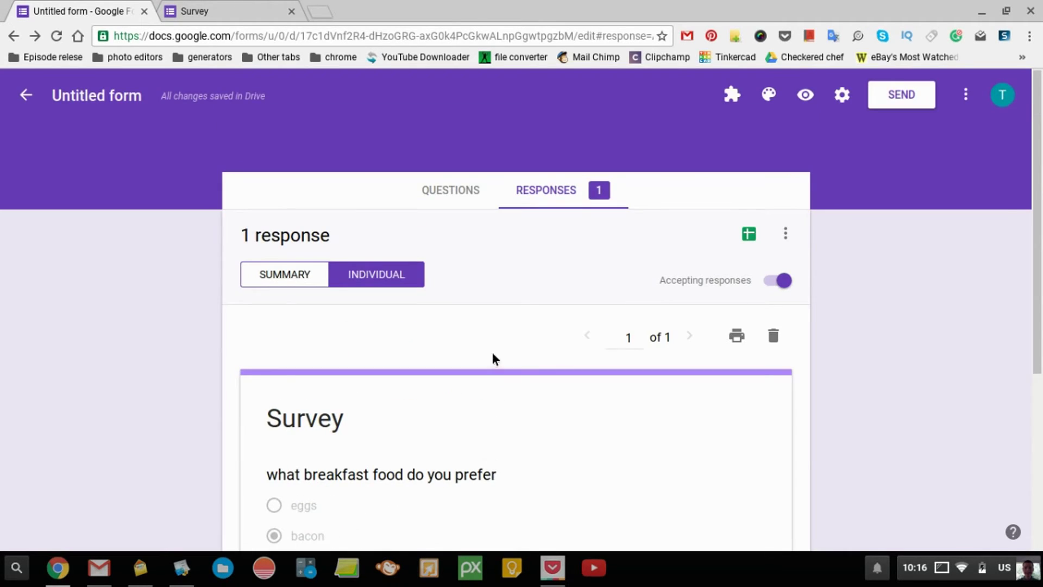
# - Create a new responses spreadsheet, keeping the default name 'Untitled form (Responses)'
pyautogui.click(750, 234)
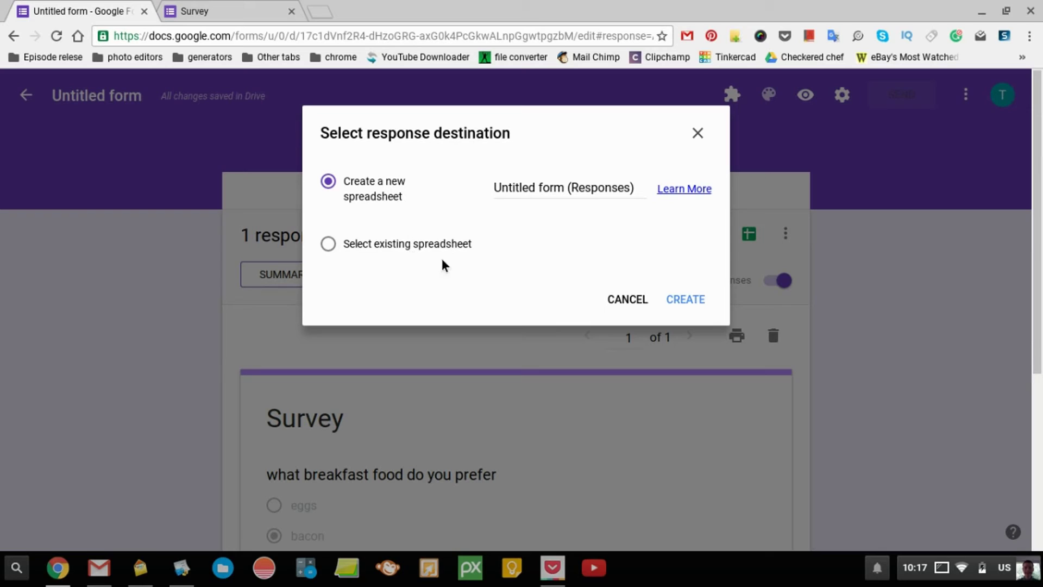
pyautogui.click(577, 194)
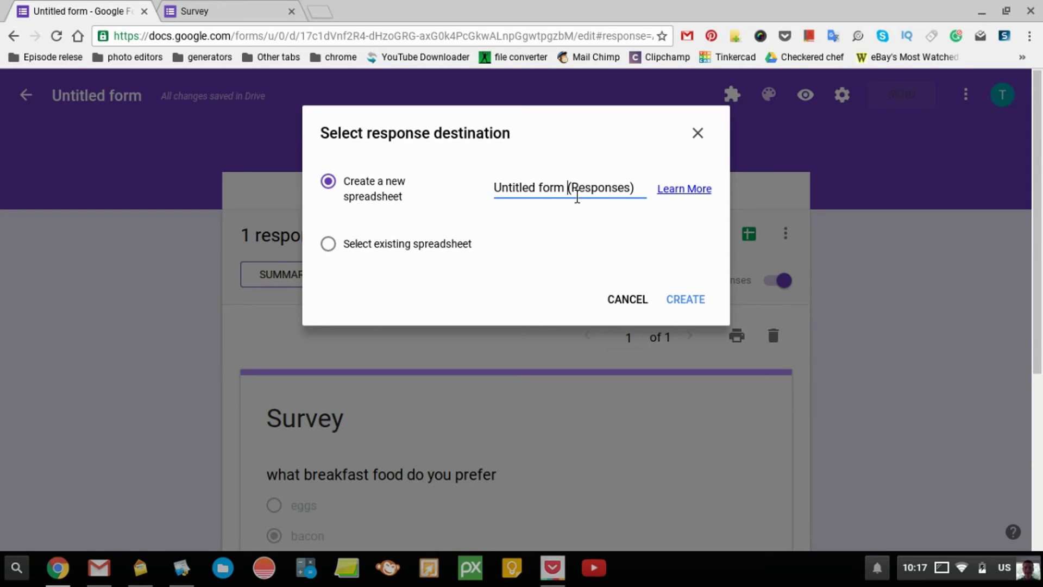
pyautogui.click(615, 239)
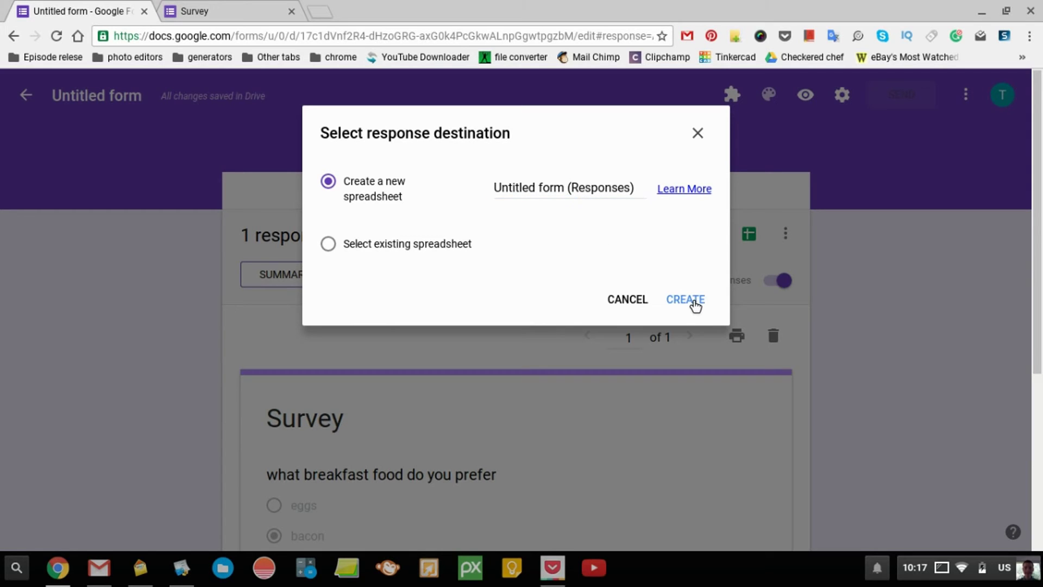
pyautogui.click(693, 301)
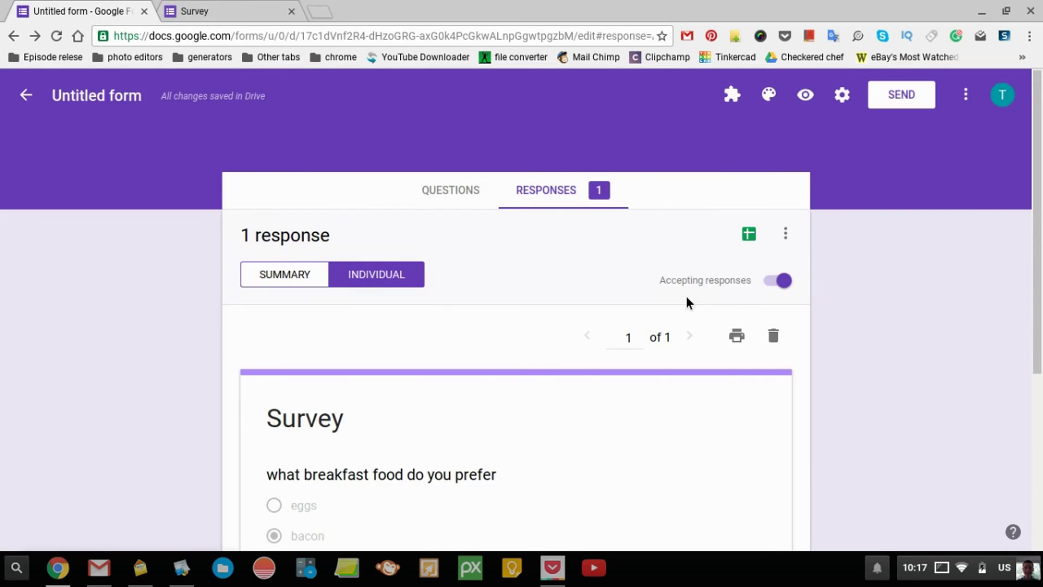